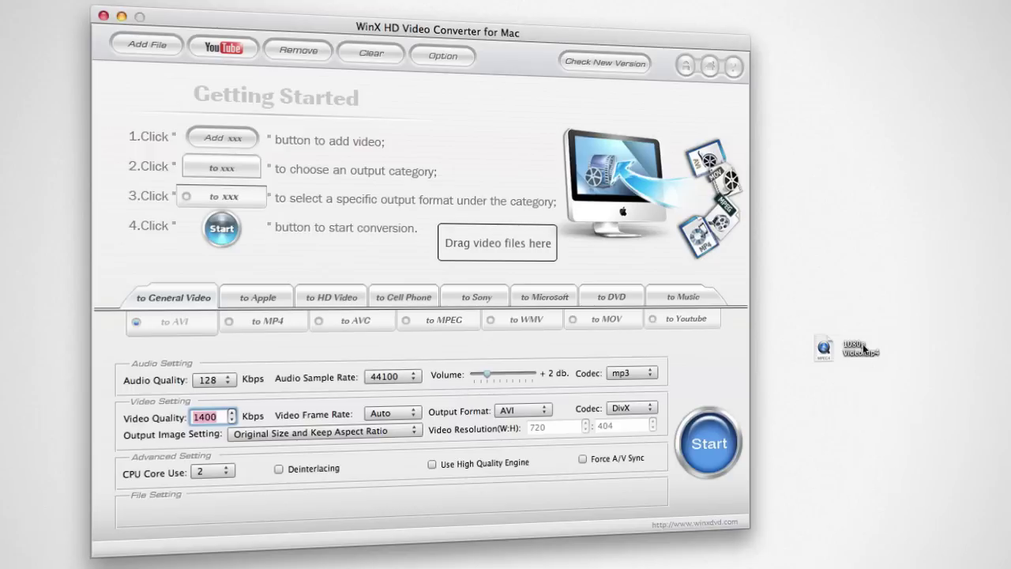
# Step: Drop 1080p Video.mp4 into the converter and trim it to 00:00:05 through 00:00:30
pyautogui.moveTo(860, 346); pyautogui.dragTo(506, 241)
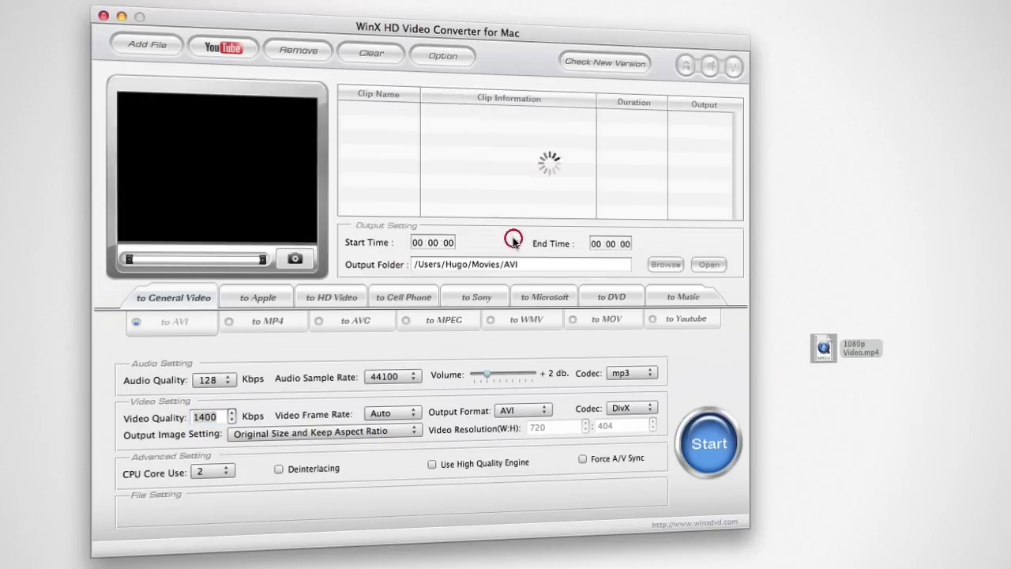
pyautogui.click(451, 242)
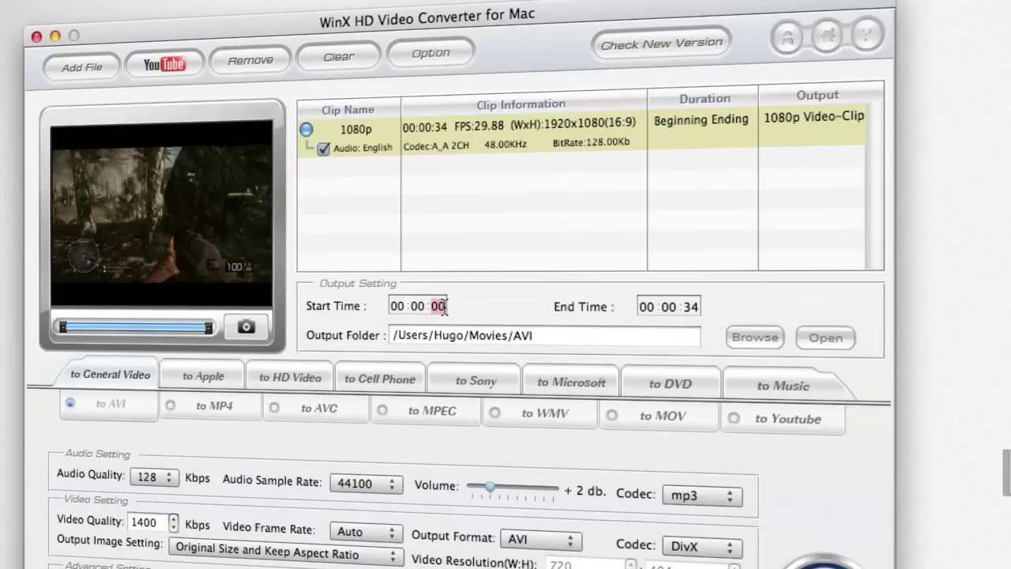
pyautogui.write('05')
pyautogui.click(701, 312)
pyautogui.click(701, 312)
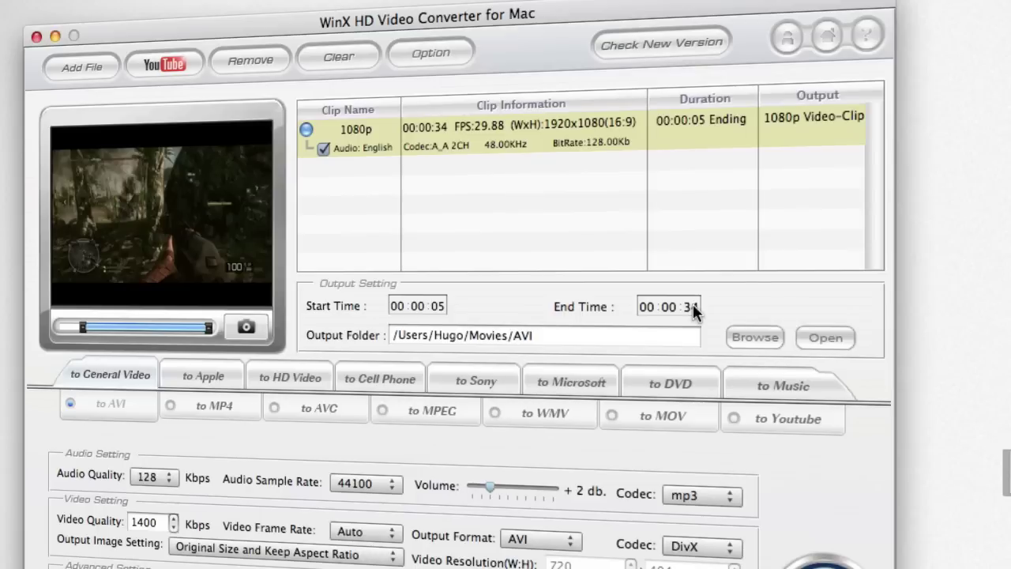
pyautogui.press('BackSpace')
pyautogui.write('0')
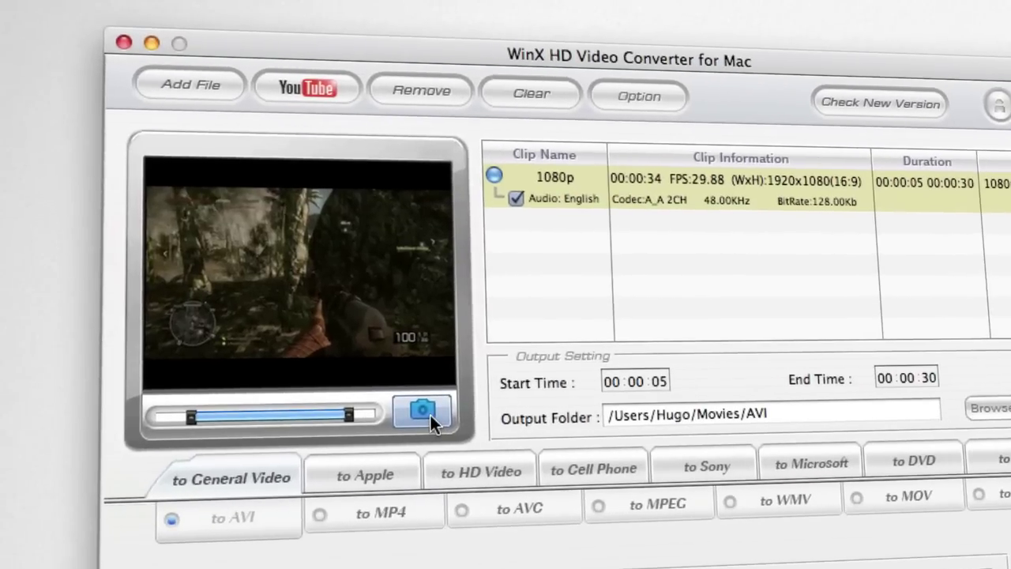
# Step: Capture a preview snapshot and save it as IMG1.JPG in Documents
pyautogui.click(248, 328)
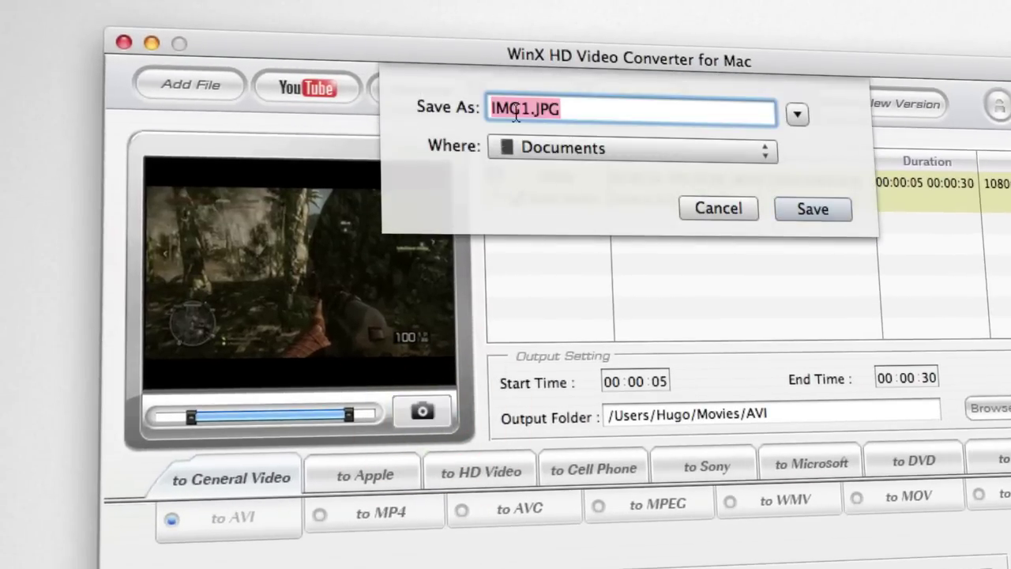
pyautogui.click(528, 152)
pyautogui.click(530, 150)
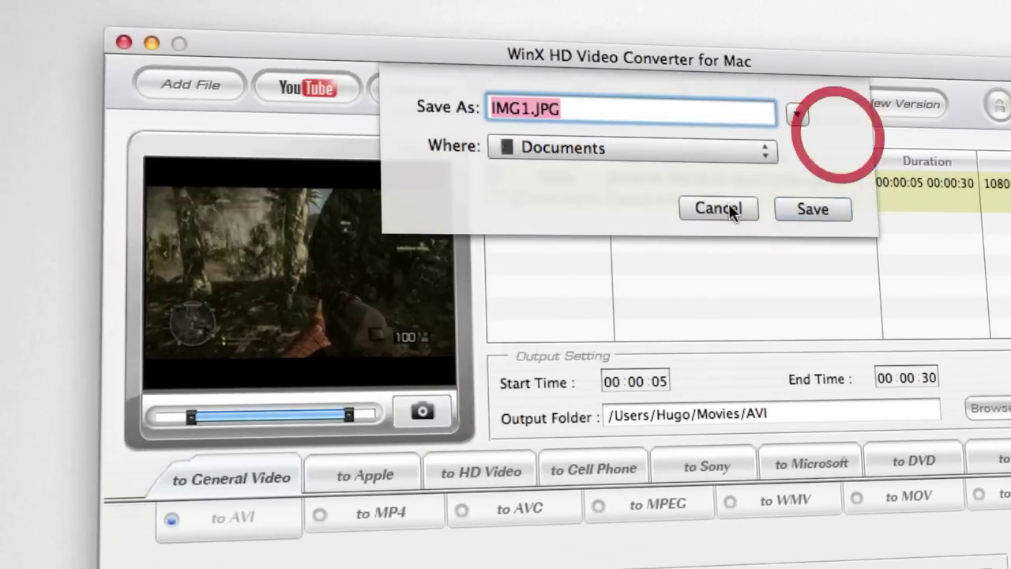
pyautogui.click(811, 210)
# Step: Set the output folder to the AVI folder on the Desktop
pyautogui.click(987, 408)
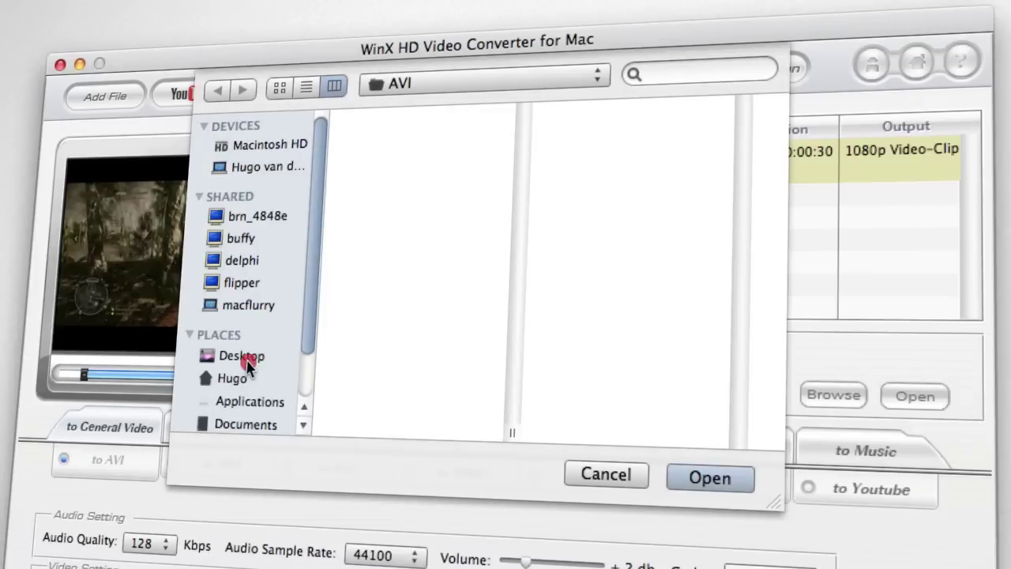
pyautogui.click(233, 355)
pyautogui.click(692, 479)
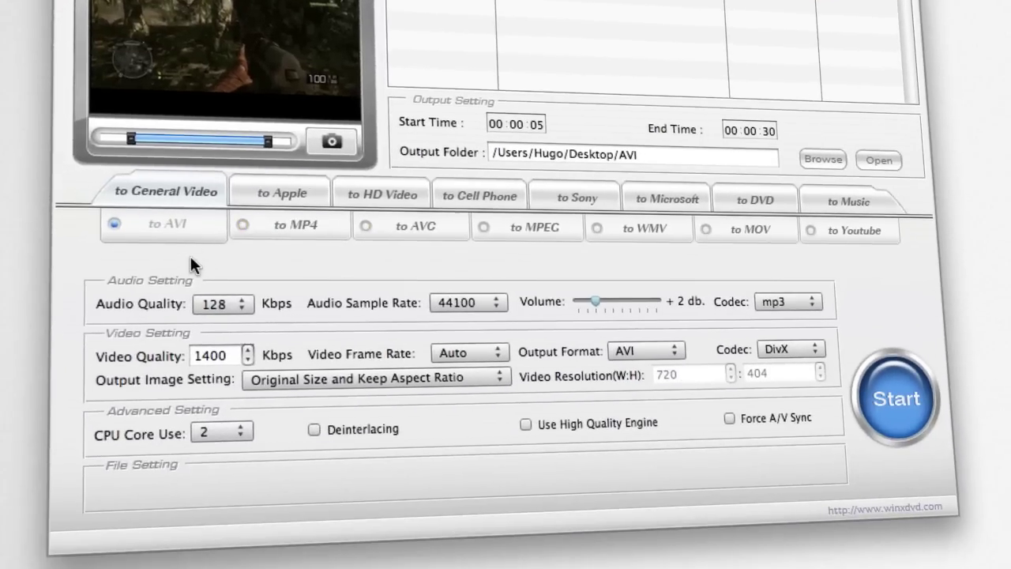
# Step: Try the MP4 and AVC general video output formats
pyautogui.click(192, 186)
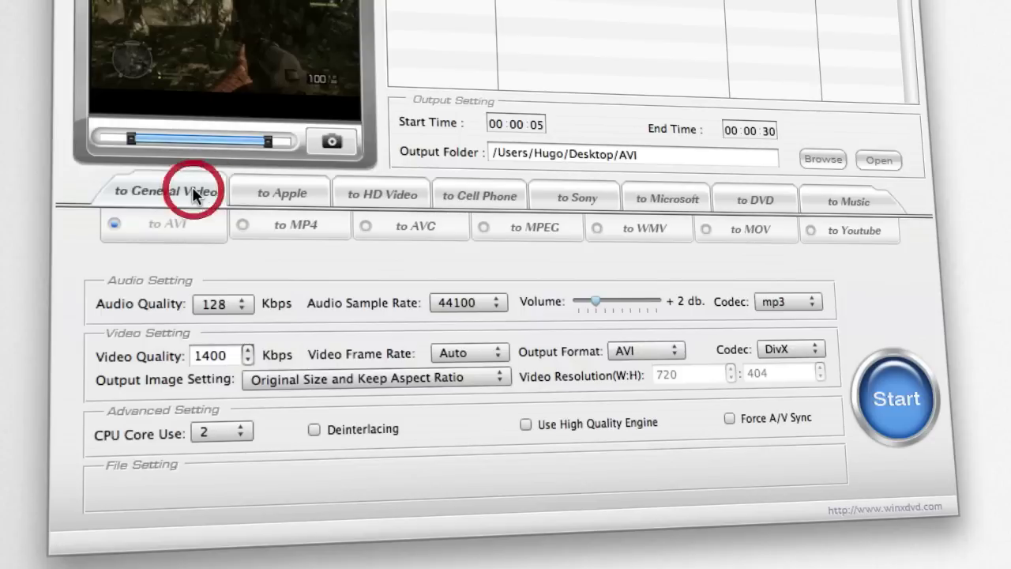
pyautogui.click(254, 228)
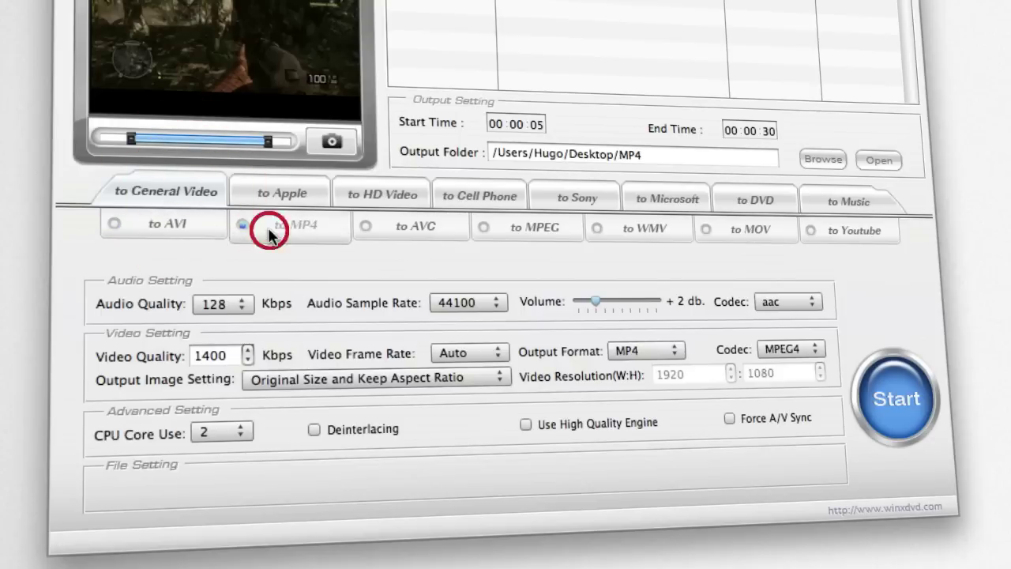
pyautogui.click(393, 226)
# Step: Try the HD TS, HD WMV, HD MOV and HD YouTube output formats
pyautogui.click(528, 233)
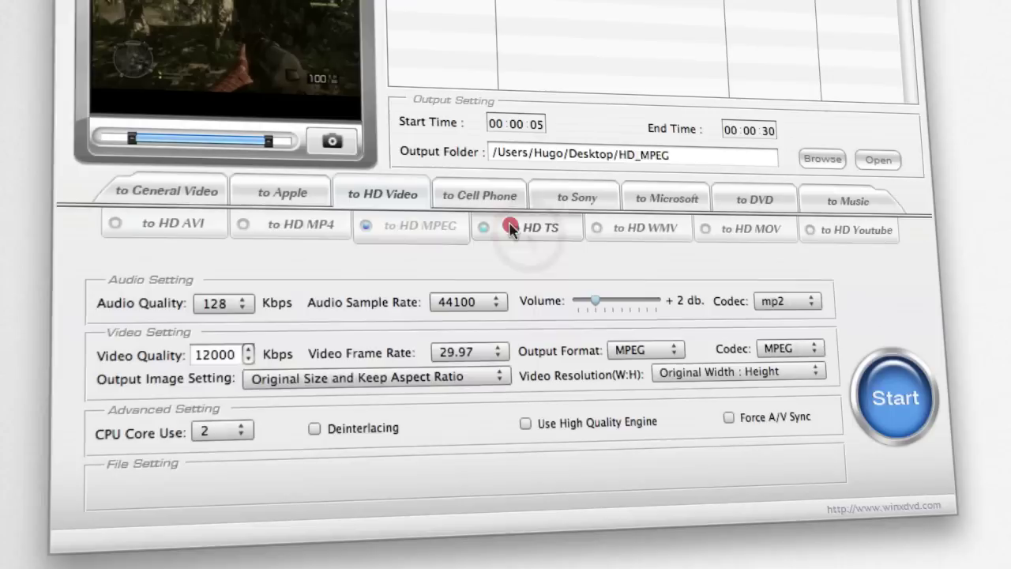
pyautogui.click(511, 226)
pyautogui.click(616, 227)
pyautogui.click(774, 230)
pyautogui.click(844, 231)
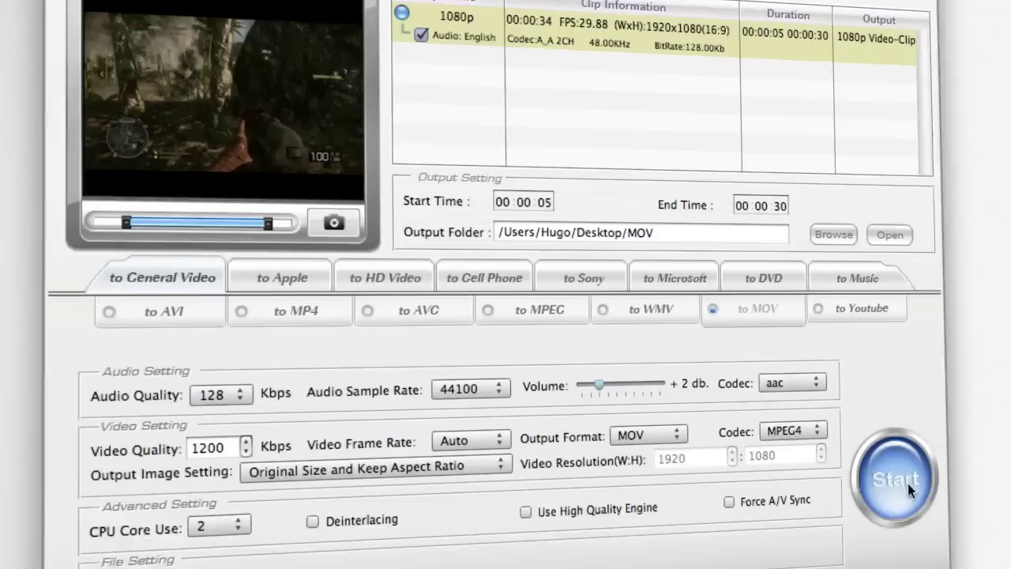
# Step: Start the MOV conversion, toggling the shutdown and open-output-folder options while it runs
pyautogui.click(912, 407)
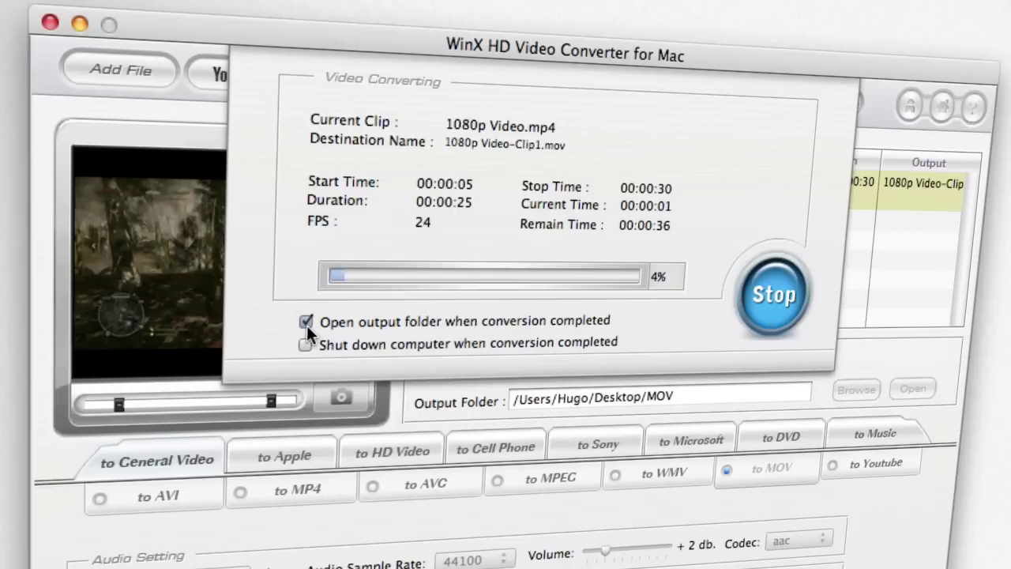
pyautogui.click(305, 345)
pyautogui.click(307, 321)
pyautogui.click(303, 344)
pyautogui.click(305, 320)
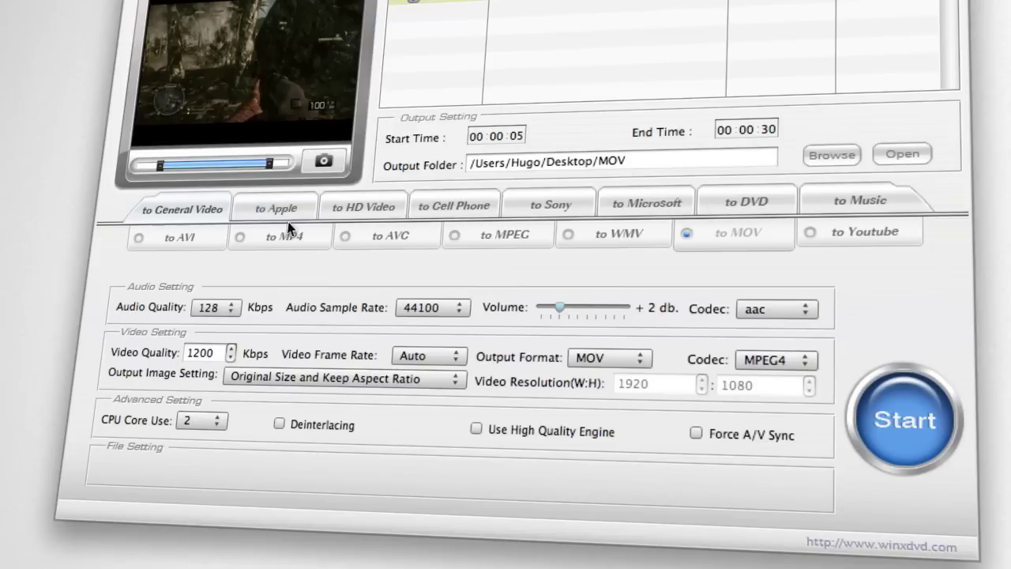
# Step: Browse the Apple device profiles and choose the Apple TV HD preset
pyautogui.click(274, 208)
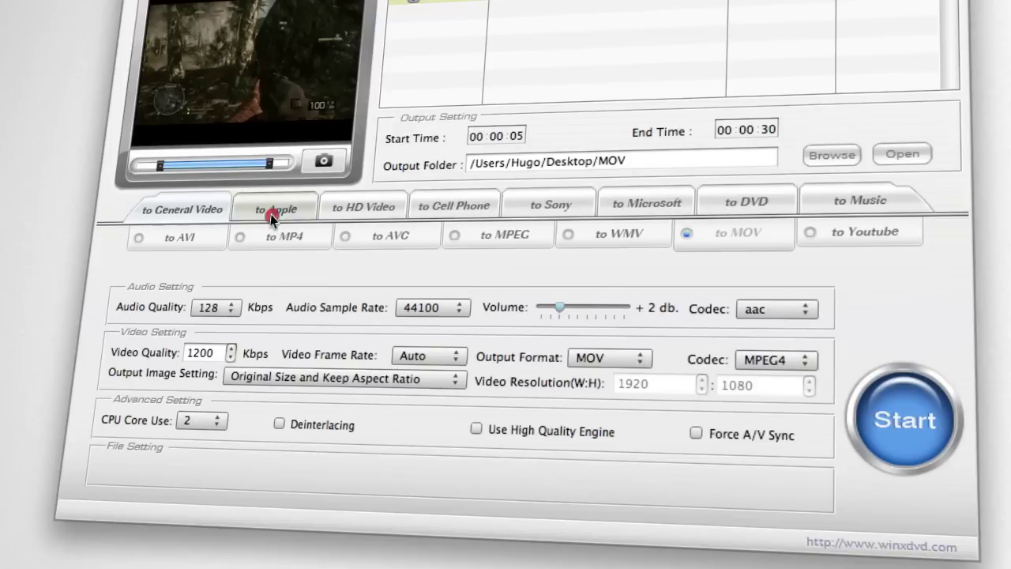
pyautogui.click(281, 273)
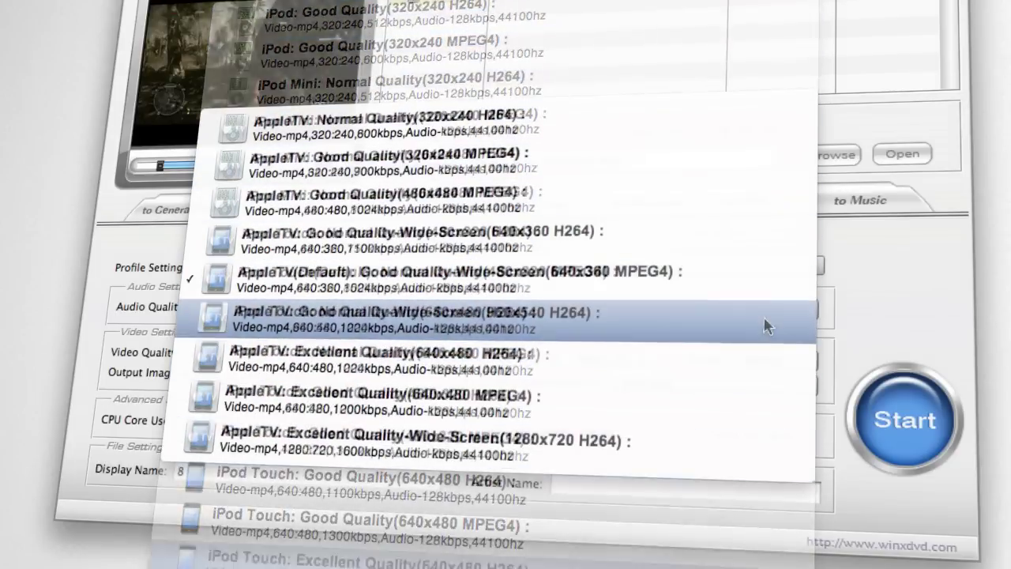
pyautogui.click(873, 318)
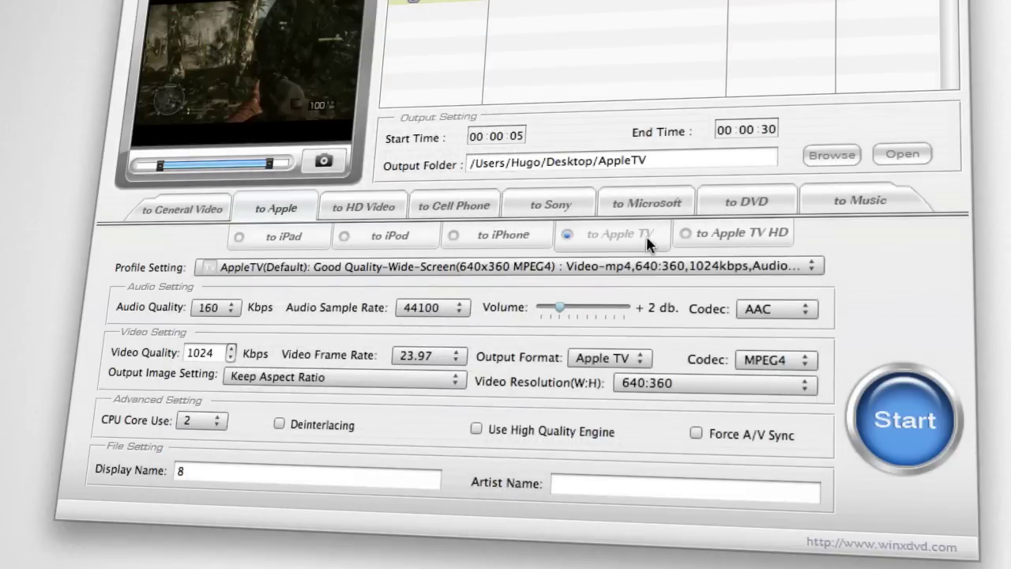
pyautogui.click(698, 233)
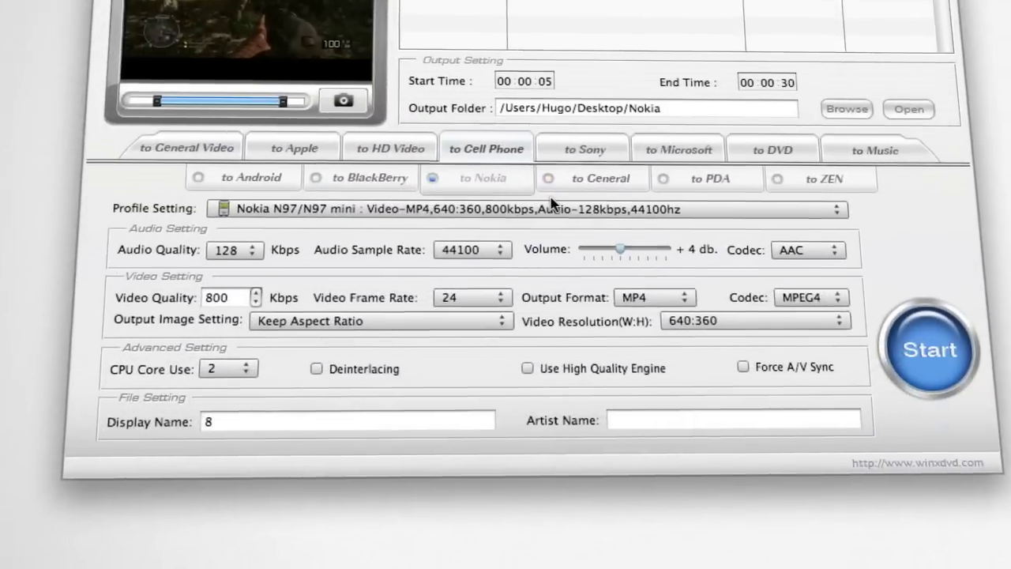
# Step: Open and close the Nokia and PDA profile lists without changing them
pyautogui.click(563, 197)
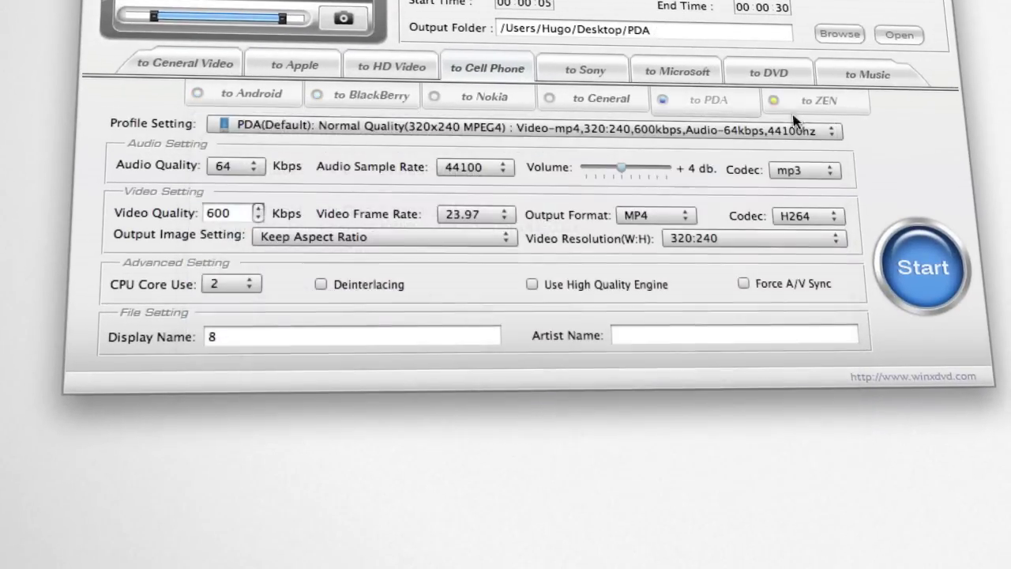
pyautogui.click(794, 130)
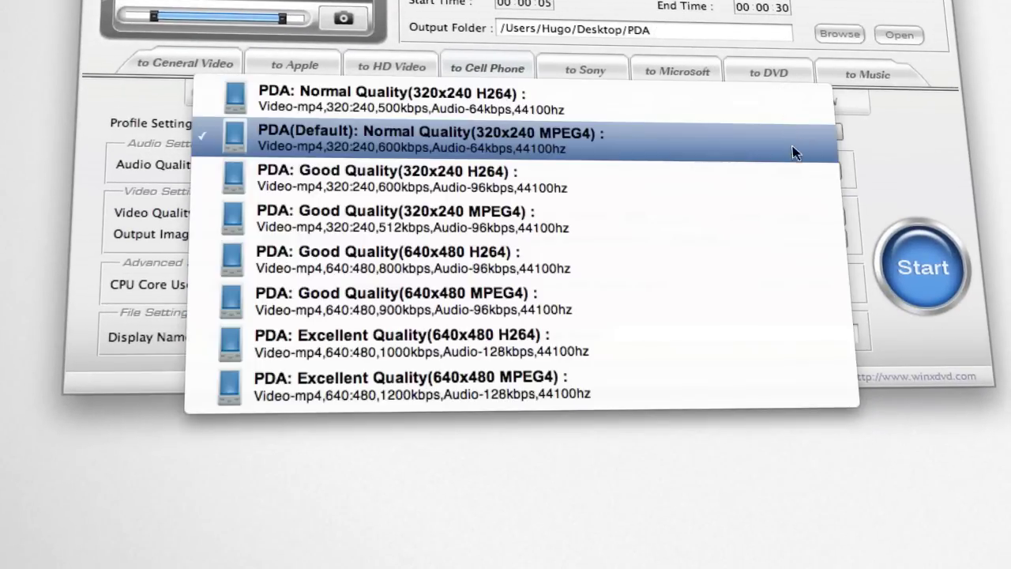
pyautogui.click(858, 131)
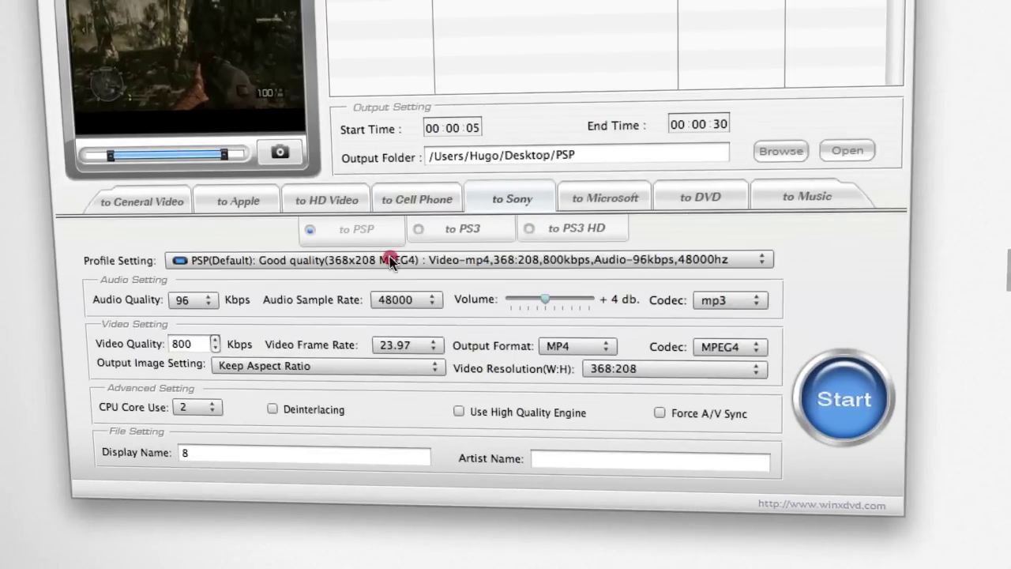
# Step: Check the PSP quality options, then switch through the PS3 and PS3 HD profiles
pyautogui.click(387, 260)
pyautogui.click(827, 261)
pyautogui.click(430, 231)
pyautogui.click(586, 230)
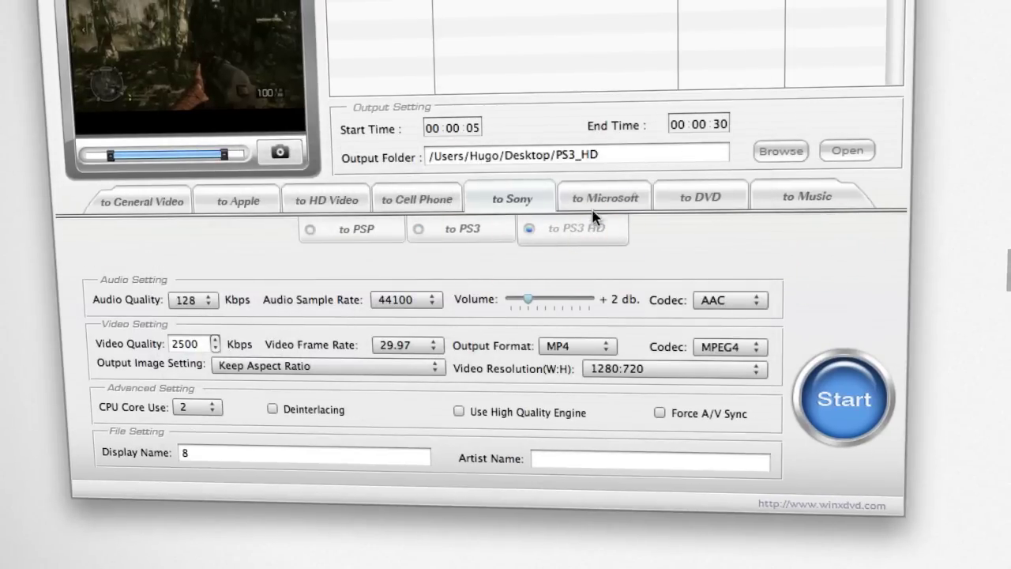
# Step: Switch through the Microsoft Xbox HD, Zune and Zune HD profiles
pyautogui.click(605, 200)
pyautogui.click(424, 239)
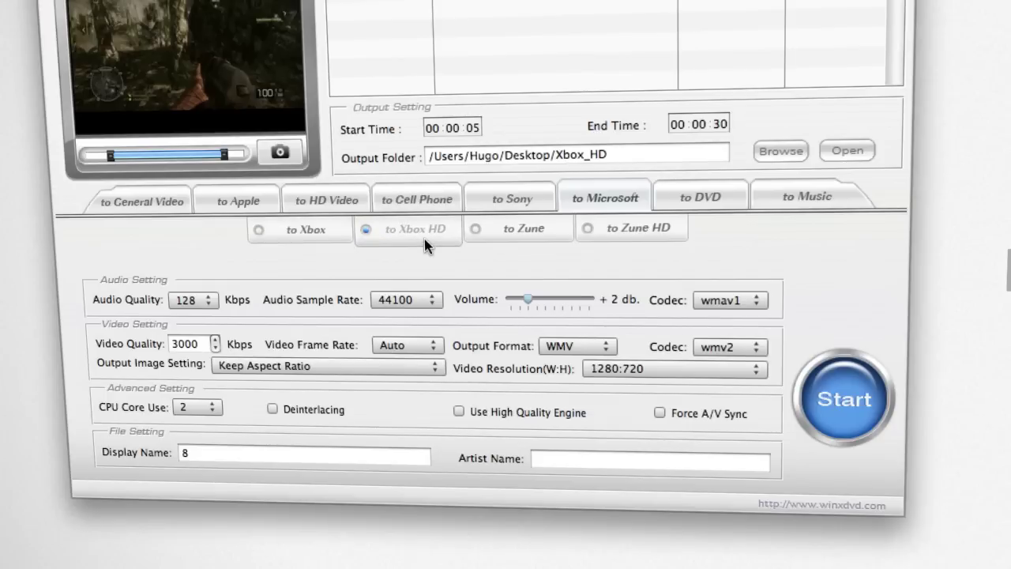
pyautogui.click(536, 232)
pyautogui.click(644, 237)
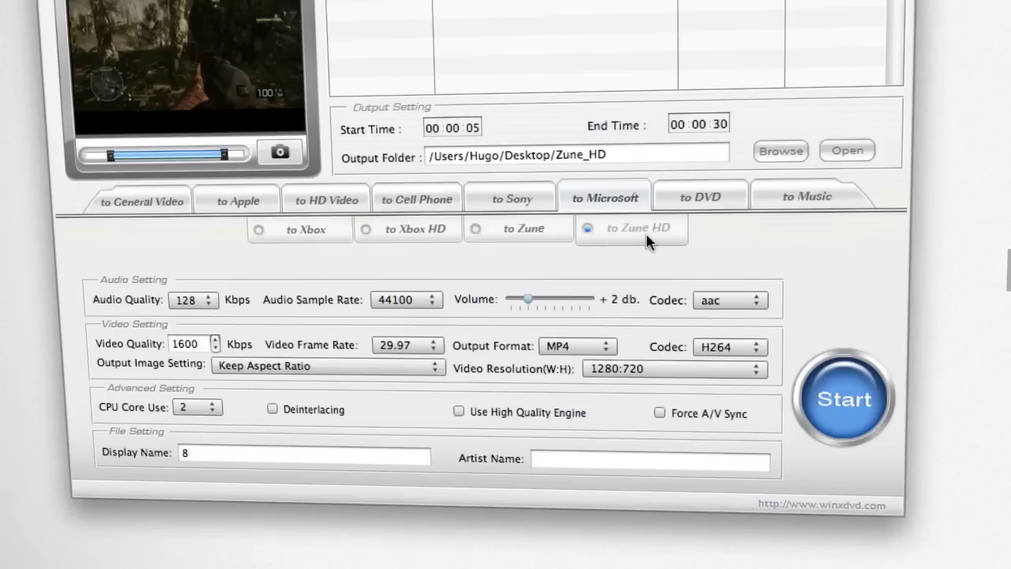
# Step: Review the DVD VOB format options, then show the Music audio output settings
pyautogui.click(696, 208)
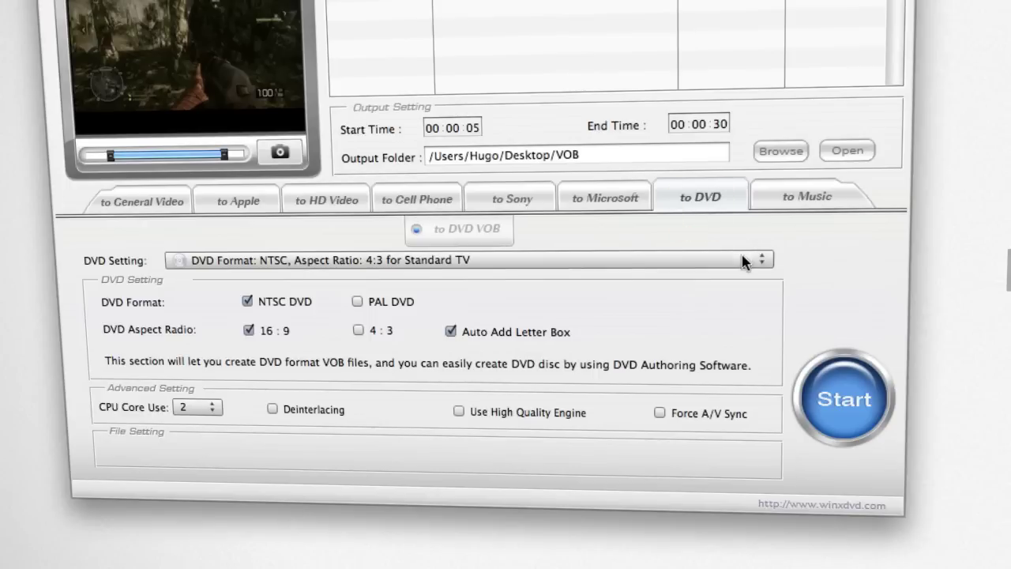
pyautogui.click(736, 267)
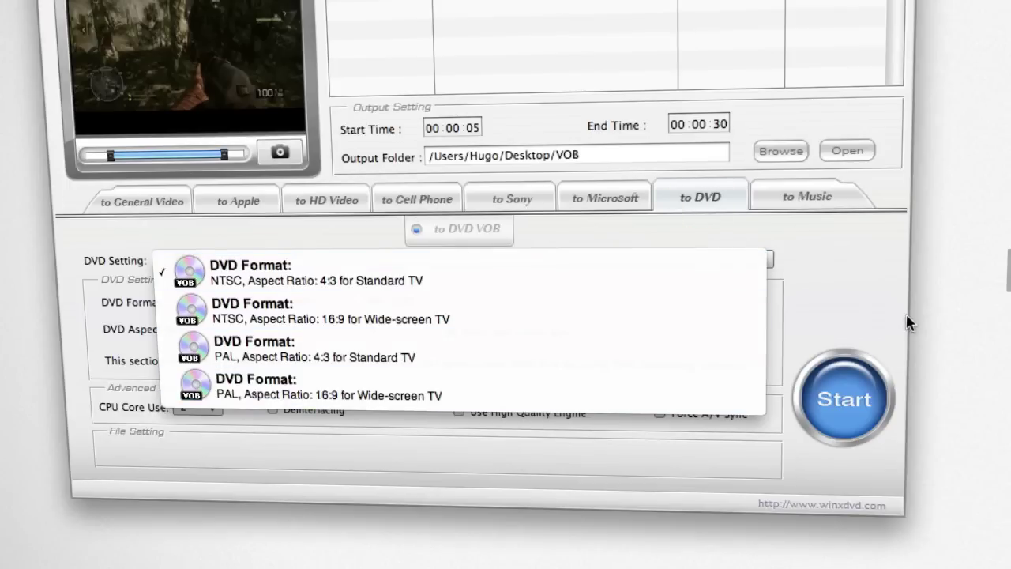
pyautogui.click(873, 289)
pyautogui.click(806, 196)
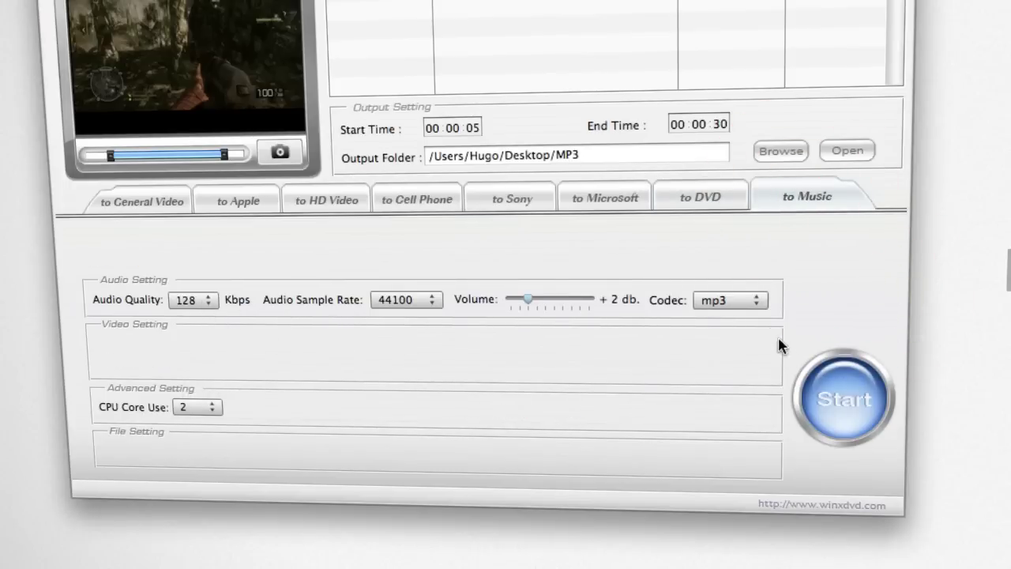
# Step: Paste the YouTube video's page address into the Download Online Video dialog and submit it
pyautogui.click(757, 303)
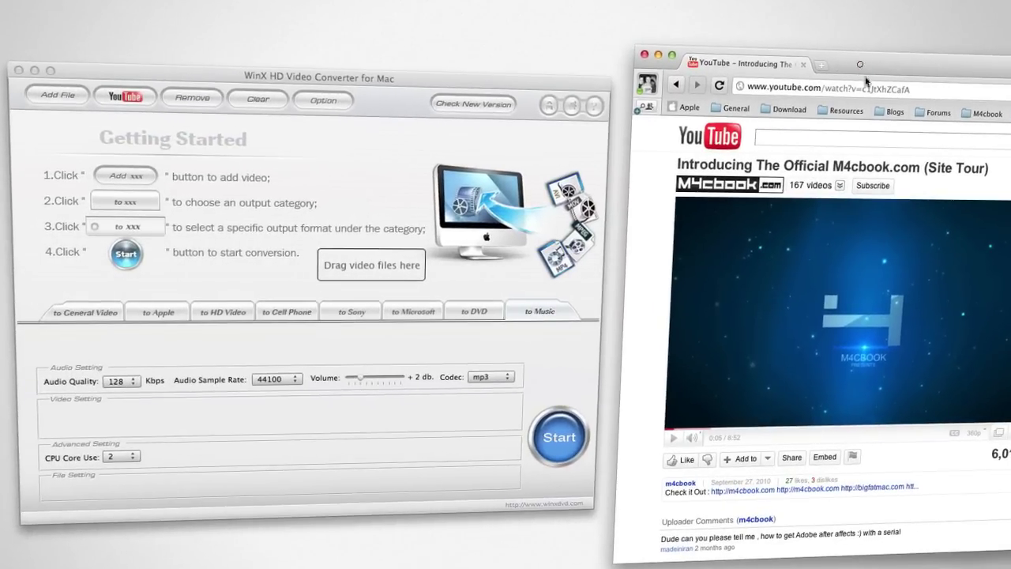
pyautogui.click(922, 90)
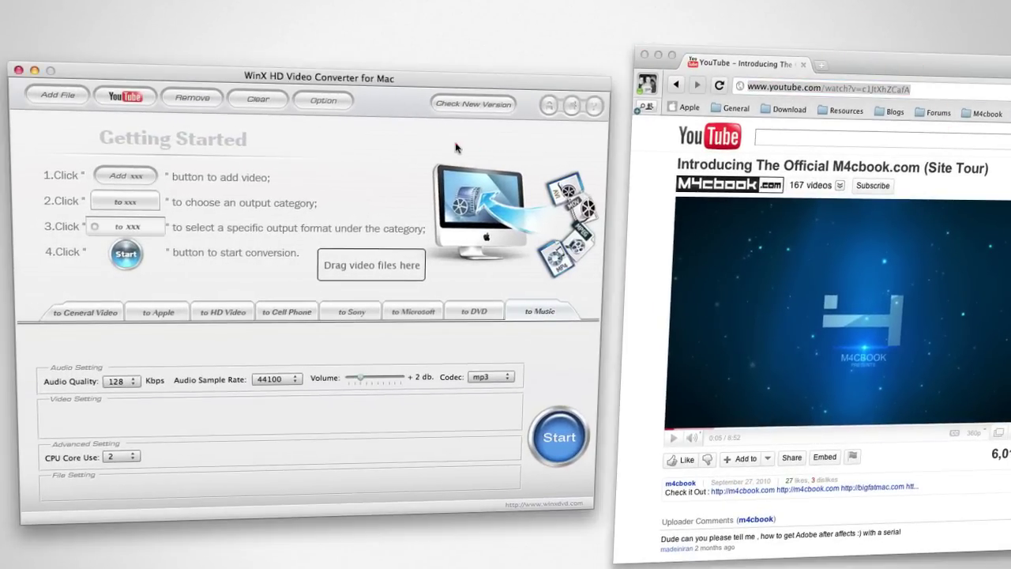
pyautogui.click(125, 96)
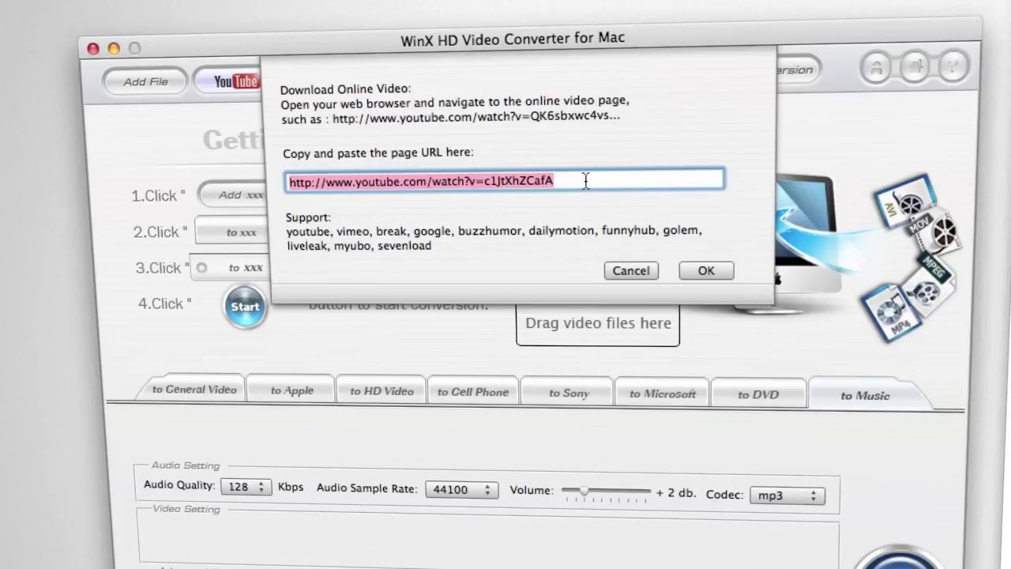
pyautogui.click(365, 177)
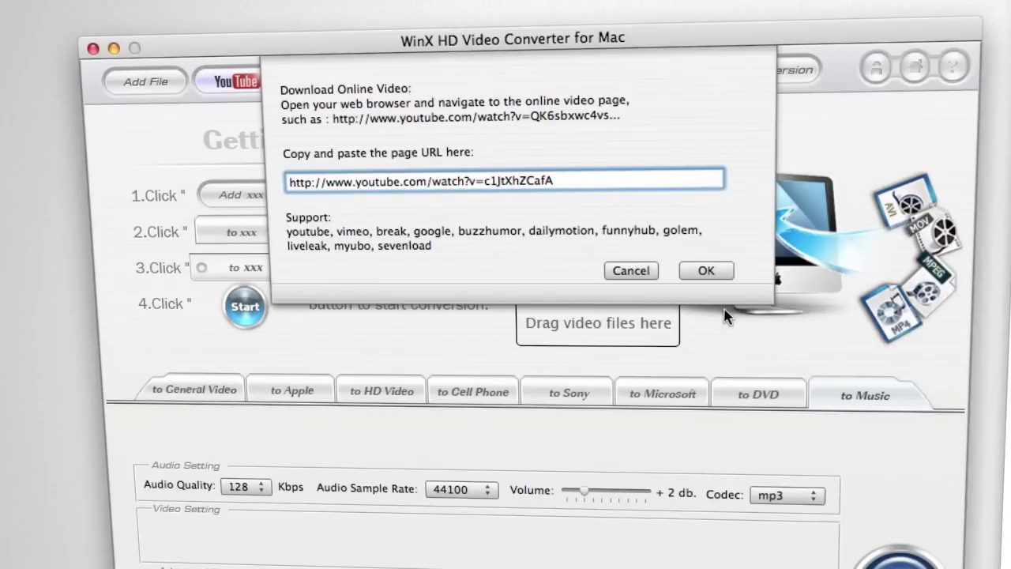
pyautogui.click(711, 271)
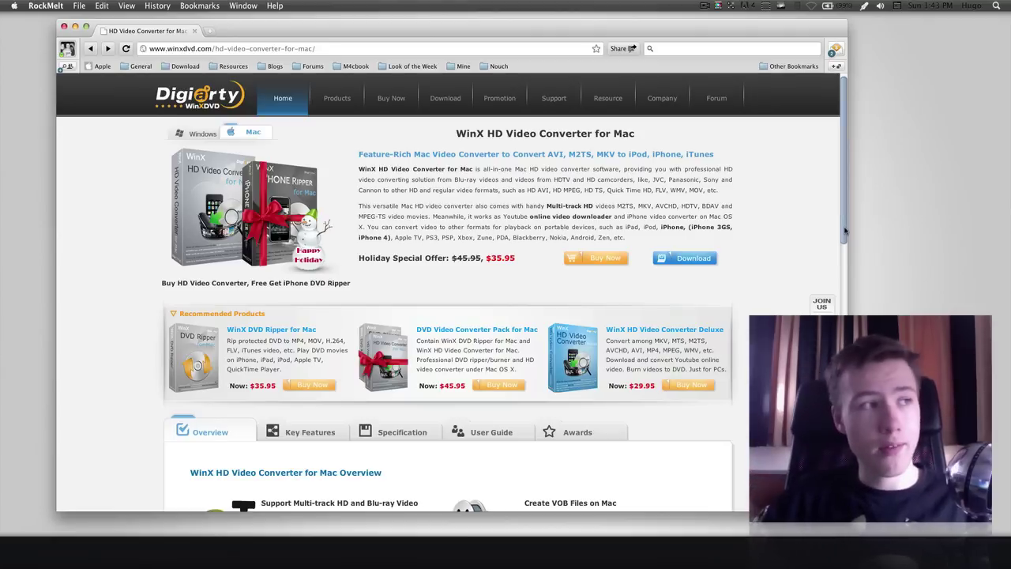
pyautogui.moveTo(844, 231); pyautogui.dragTo(844, 338)
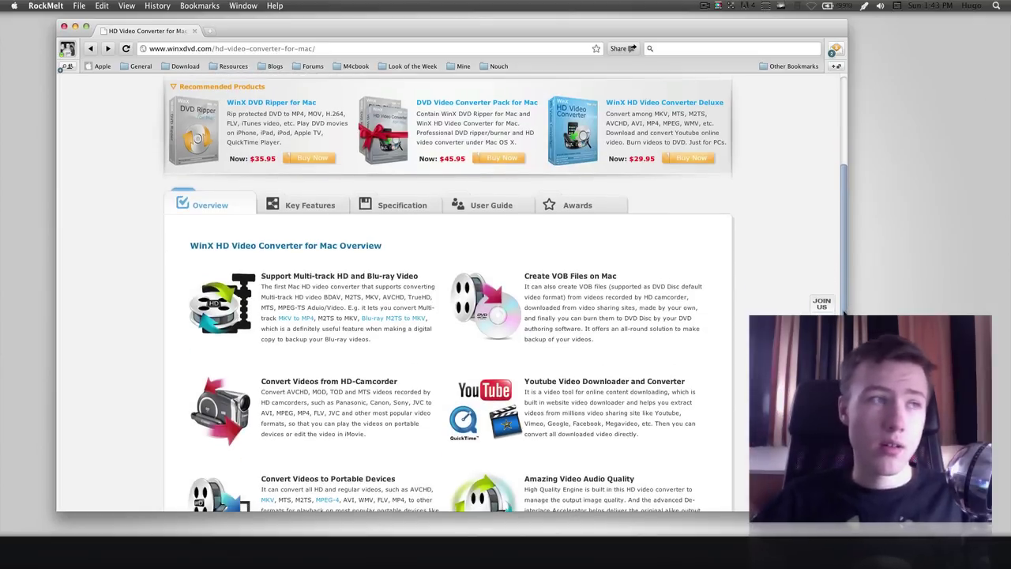
pyautogui.moveTo(844, 338); pyautogui.dragTo(838, 231)
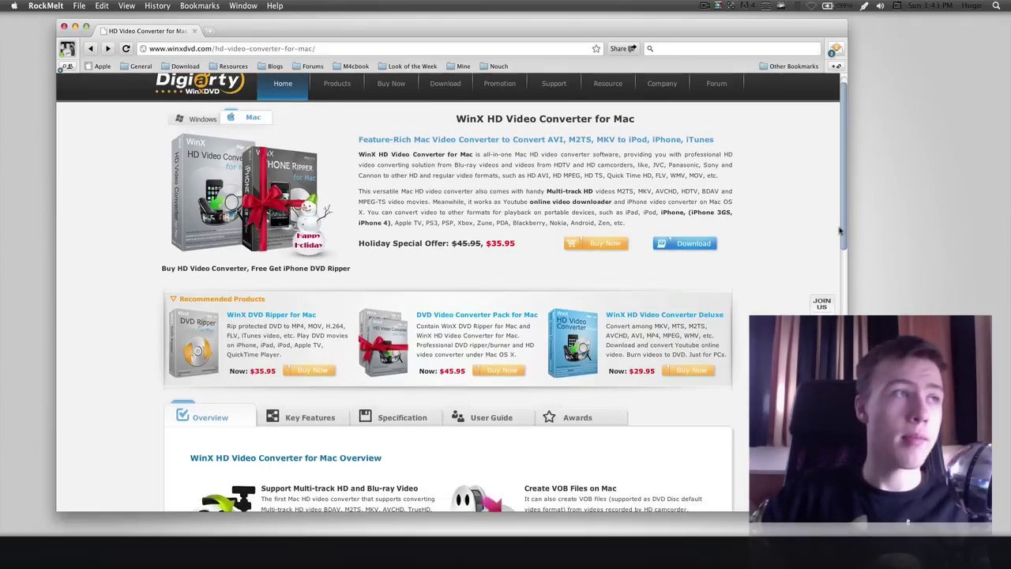
pyautogui.moveTo(729, 28); pyautogui.dragTo(729, 26)
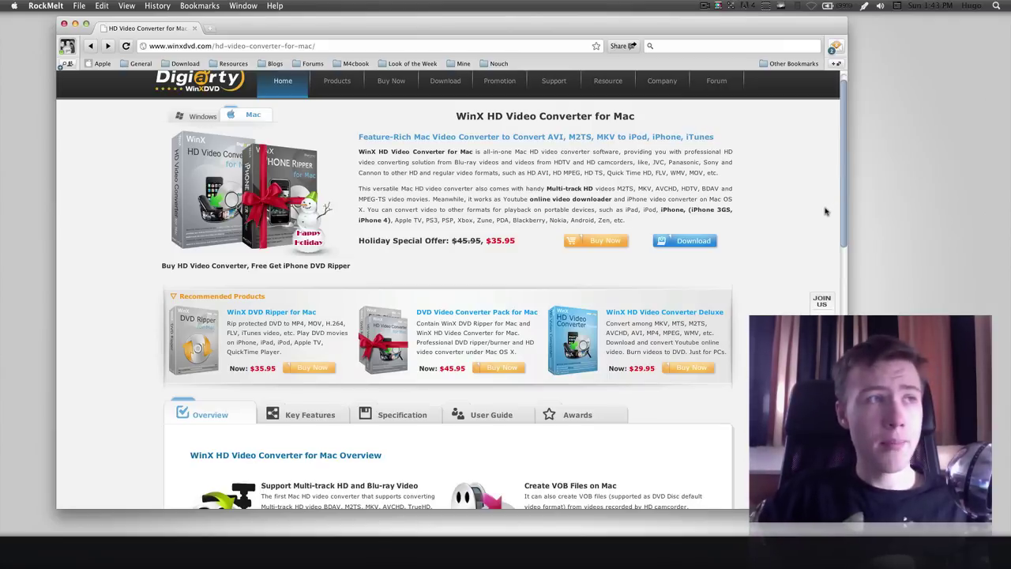
pyautogui.scroll(-5, 824, 210)
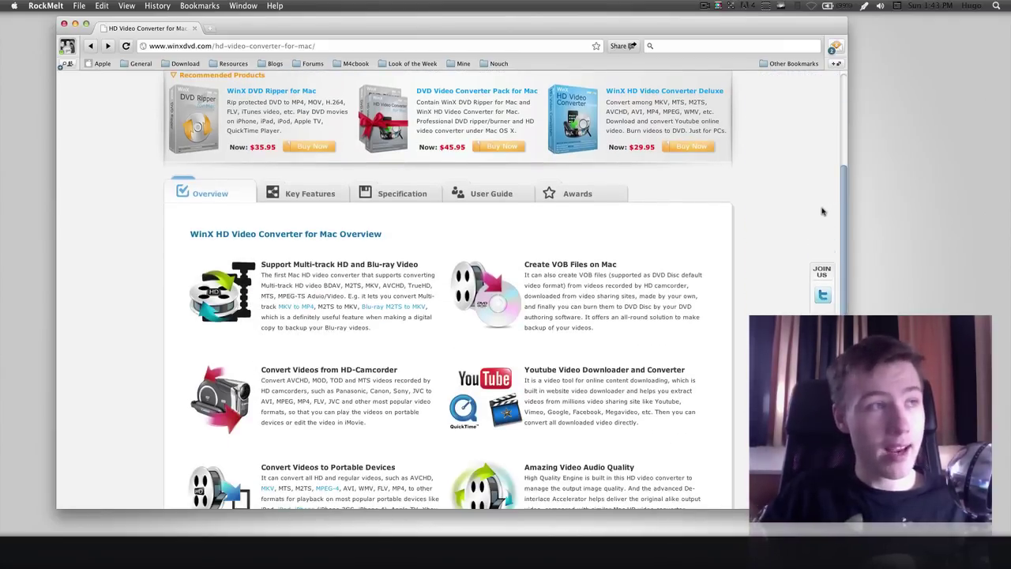
pyautogui.scroll(2, 822, 211)
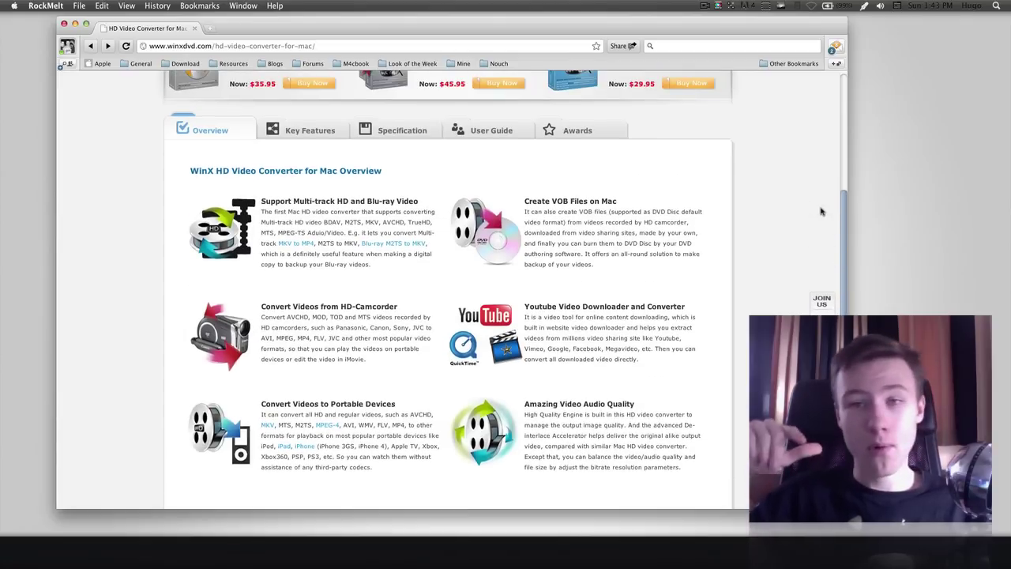
pyautogui.scroll(5, 821, 211)
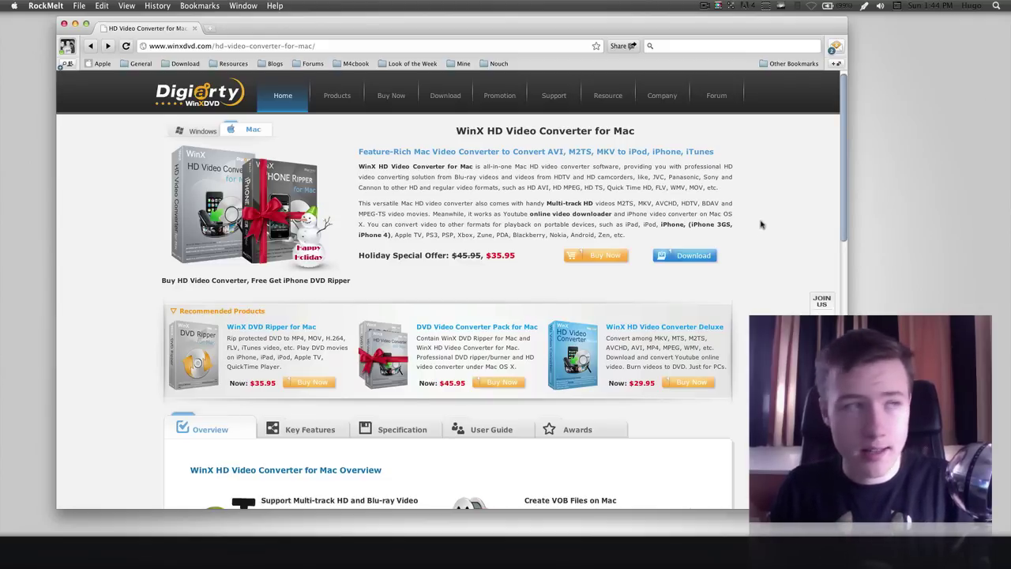
pyautogui.scroll(-10, 689, 241)
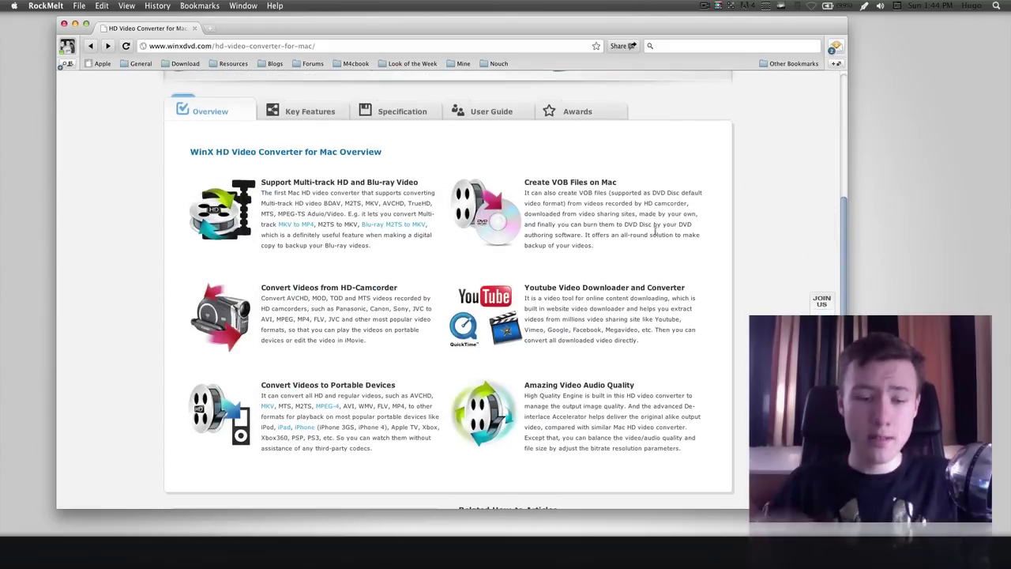
pyautogui.scroll(-3, 632, 260)
pyautogui.scroll(12, 632, 276)
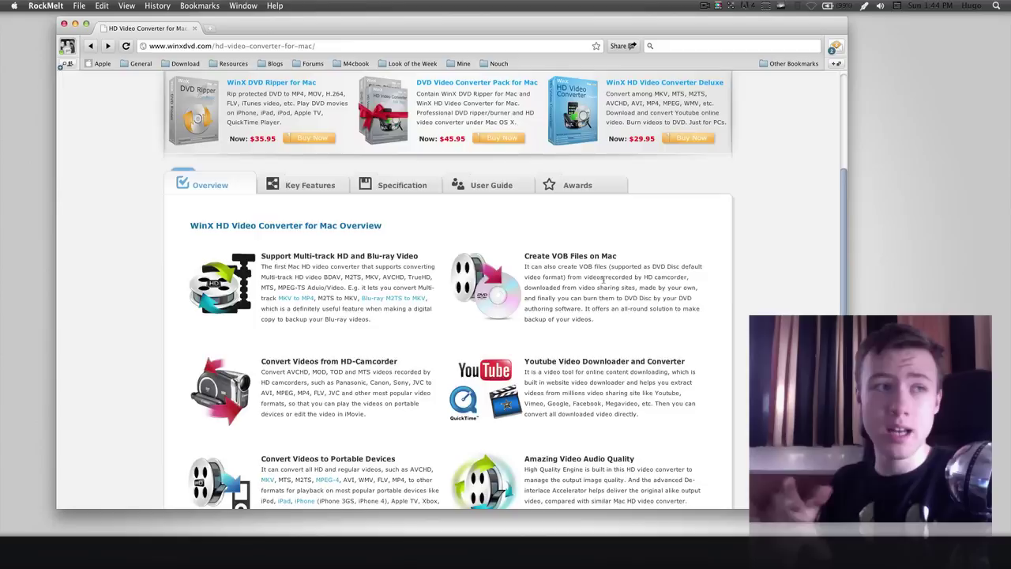